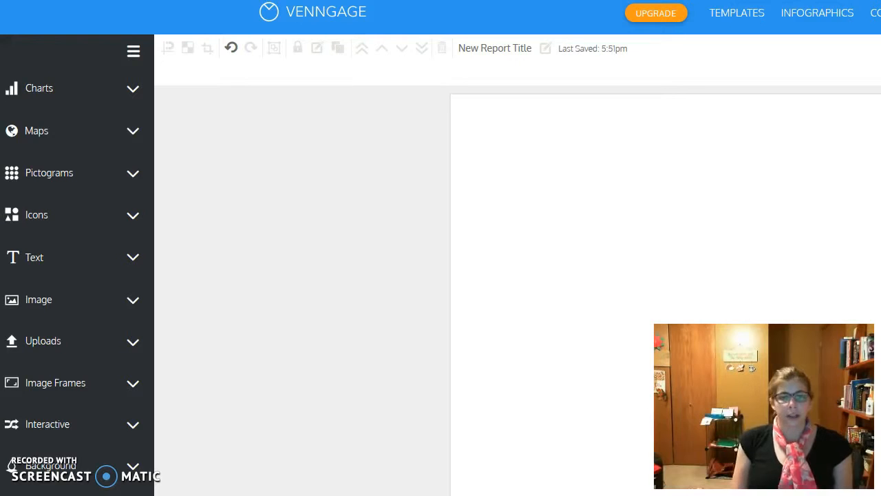
Add a Column chart from the chart library near the top of the blank report page
left_click(138, 87)
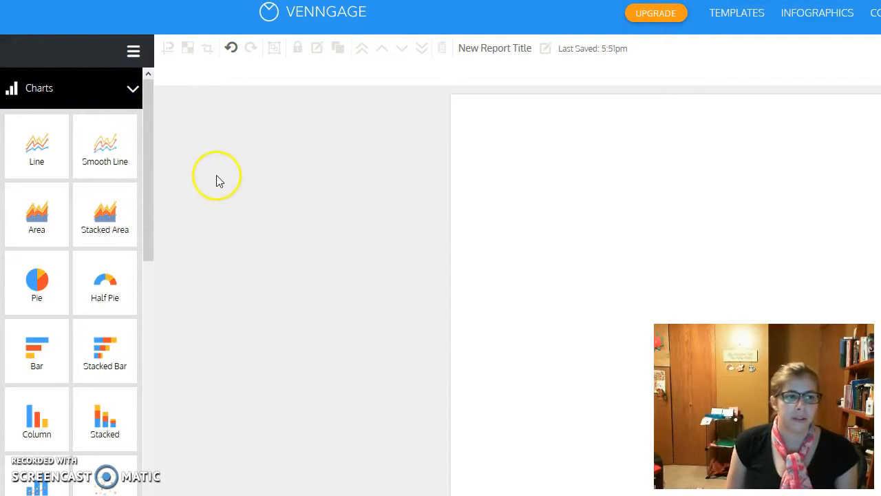
left_click_drag(144, 91, 131, 121)
scroll(131, 117, "up", 1)
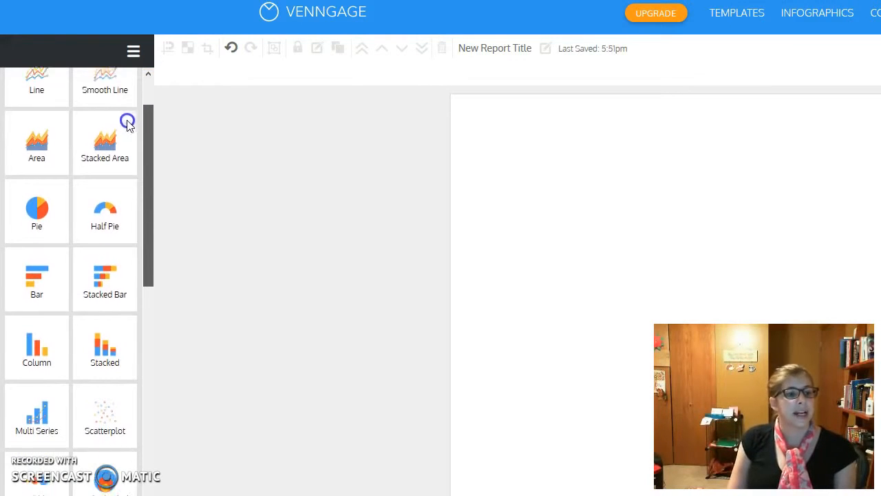
scroll(128, 122, "down", 3)
scroll(109, 155, "down", 1)
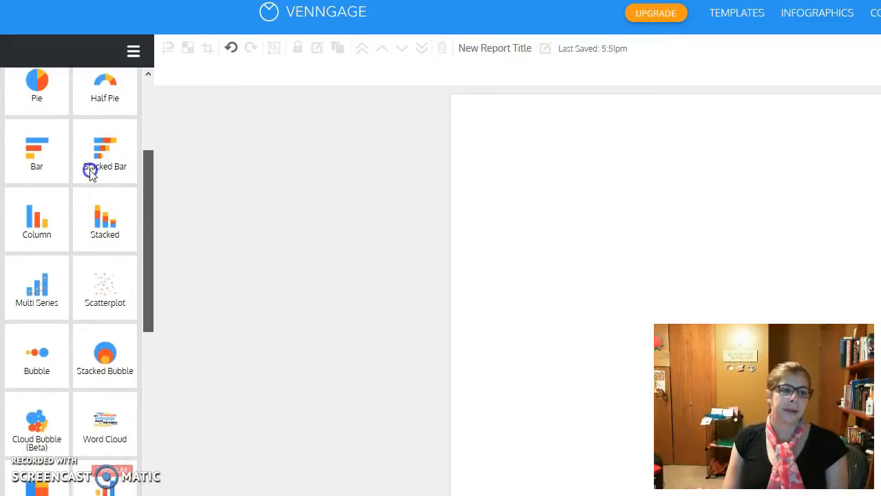
scroll(69, 189, "up", 7)
scroll(69, 213, "down", 12)
scroll(103, 234, "down", 1)
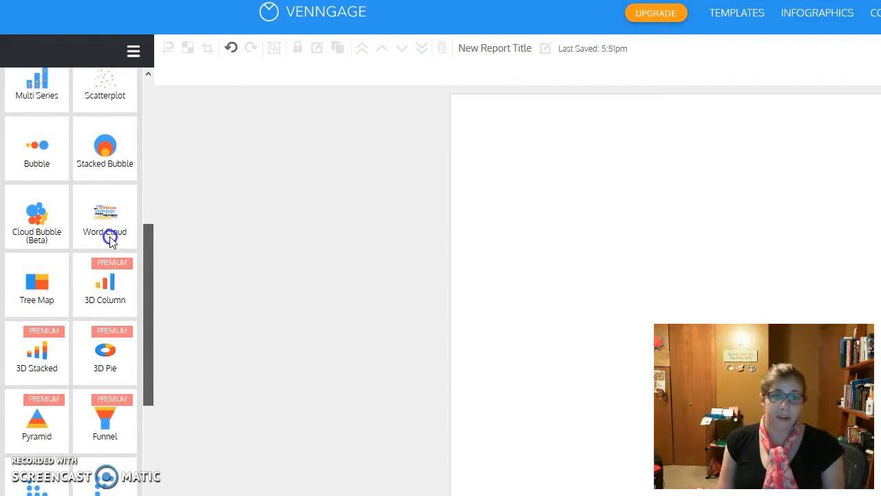
scroll(113, 228, "up", 3)
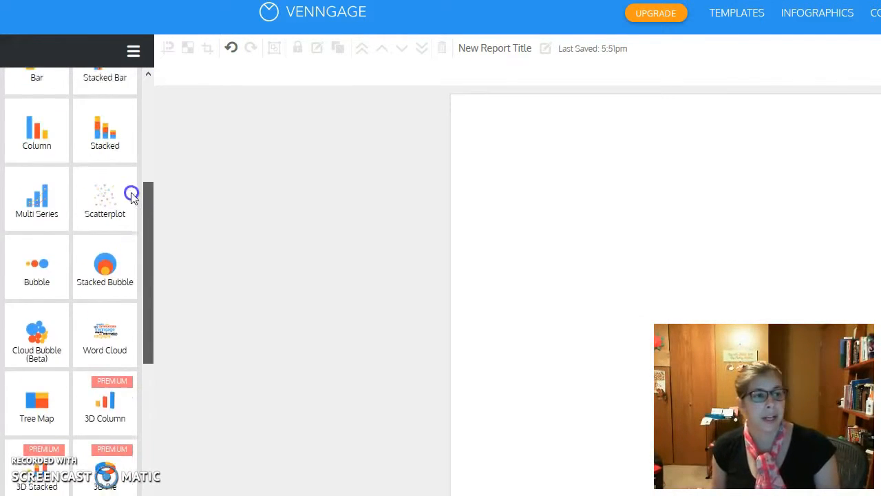
left_click_drag(140, 154, 152, 141)
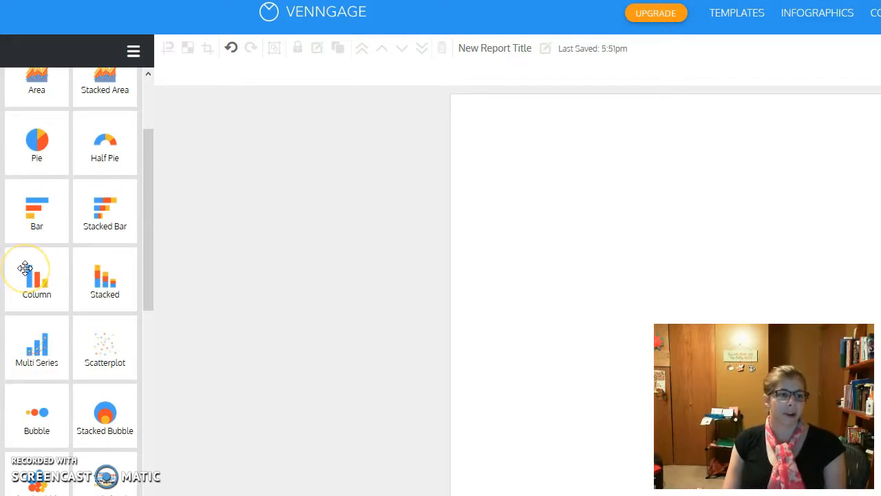
left_click_drag(25, 269, 504, 213)
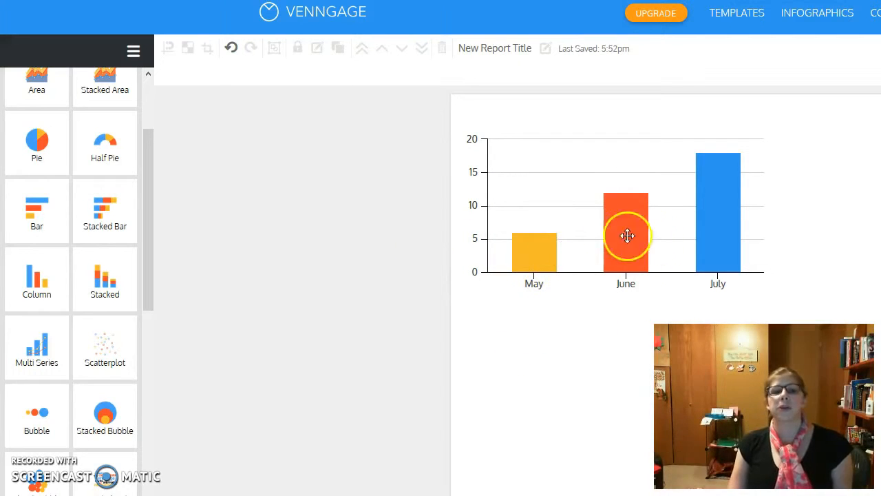
Open the column chart's data table and settings for editing
left_click(547, 256)
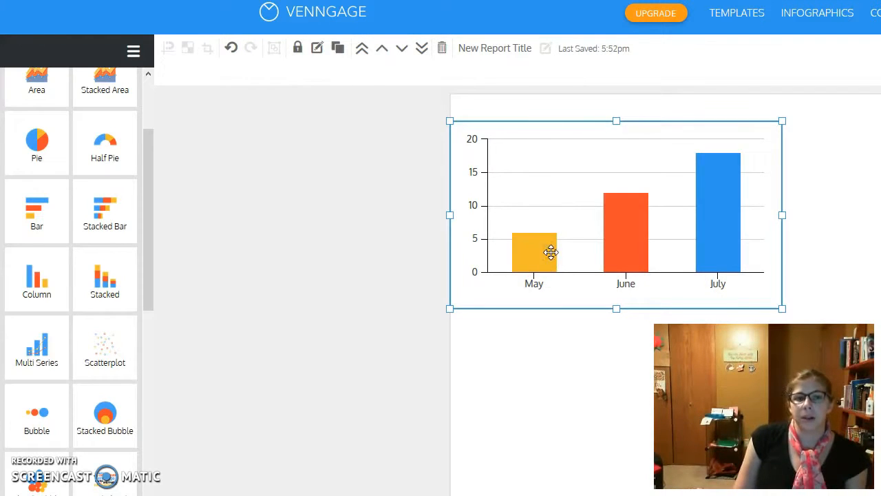
double_click(547, 236)
left_click(548, 237)
left_click(547, 236)
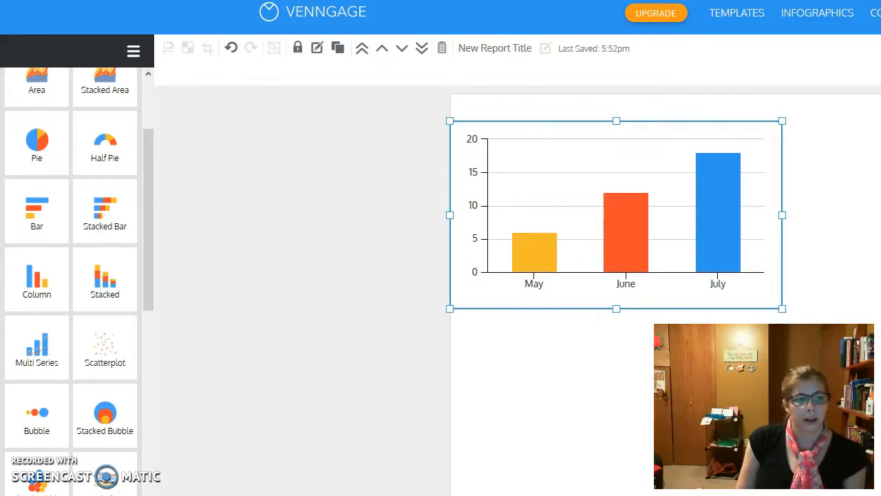
double_click(548, 237)
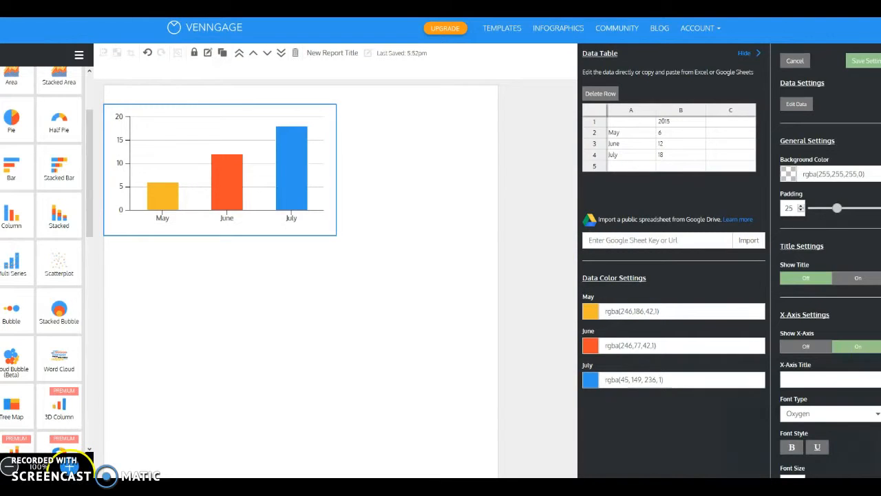
Reposition the column chart so it lies fully within the upper part of the page, away from its edges
left_click(69, 467)
left_click(69, 466)
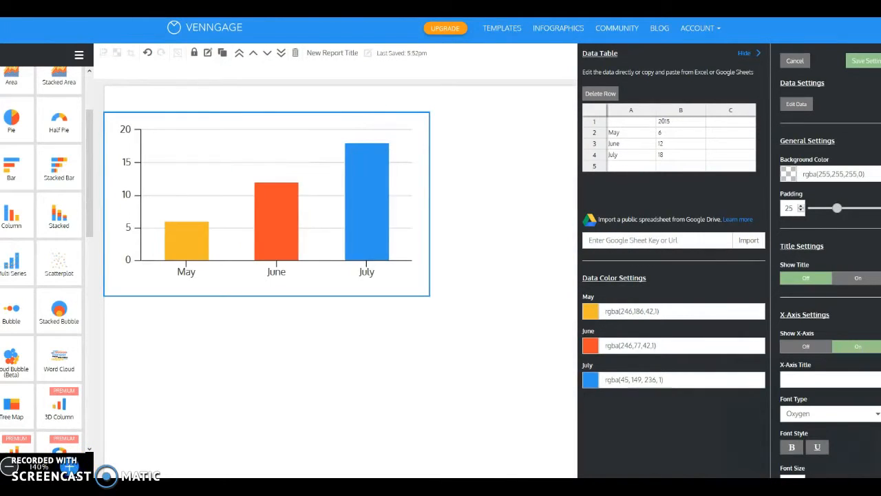
left_click(9, 466)
left_click(8, 466)
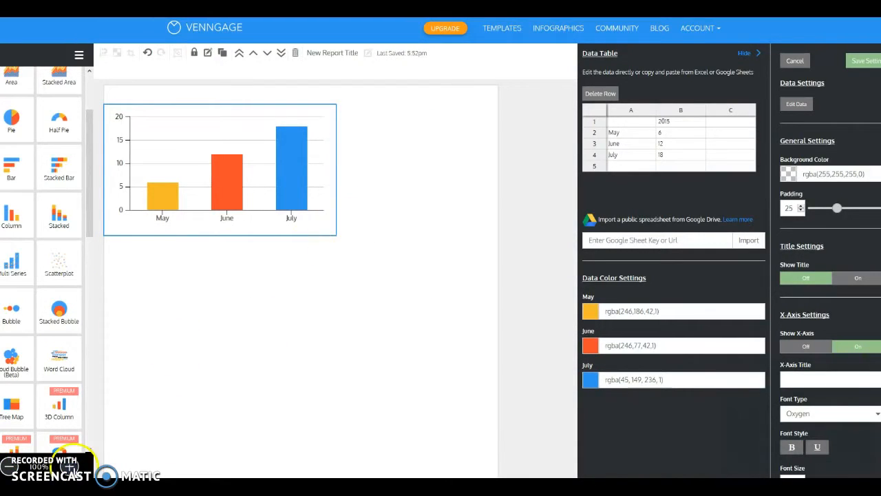
left_click(69, 467)
left_click(69, 467)
left_click(8, 466)
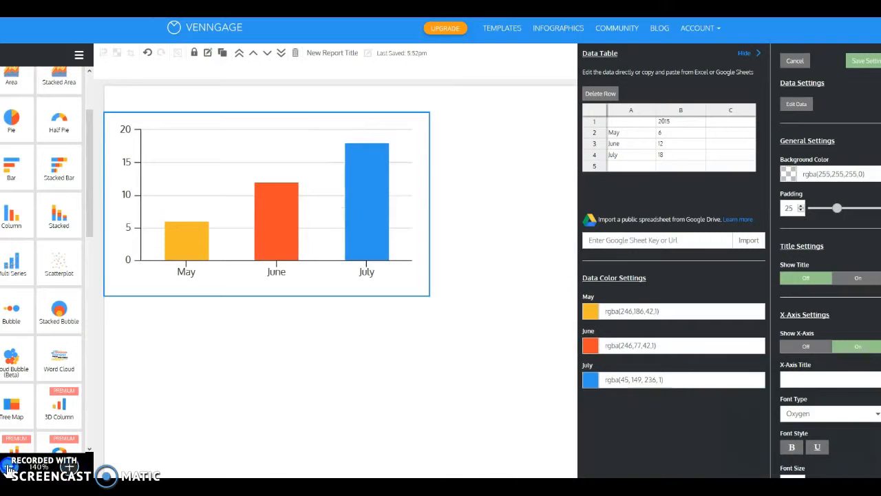
left_click(9, 467)
left_click(8, 467)
left_click_drag(320, 203, 318, 358)
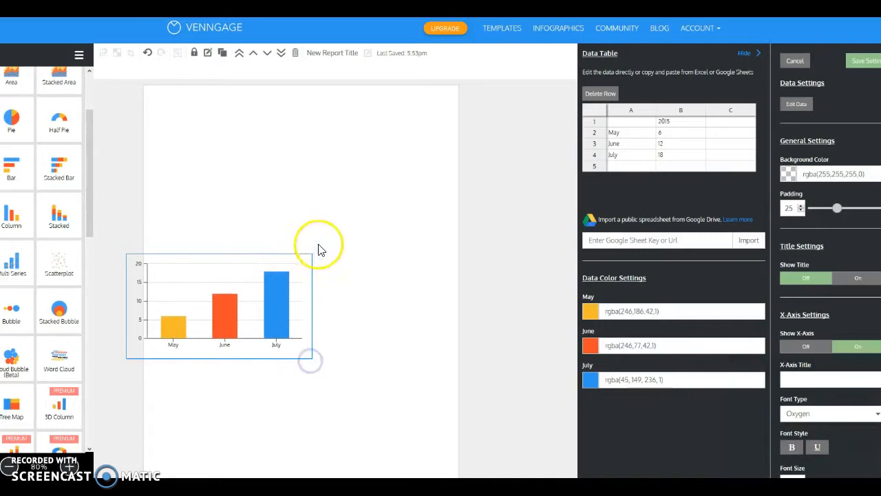
left_click_drag(303, 255, 359, 111)
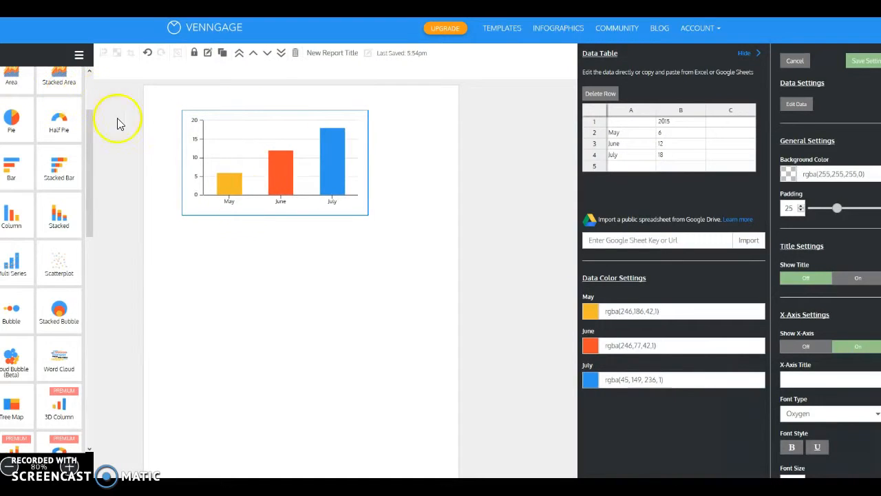
left_click(577, 102)
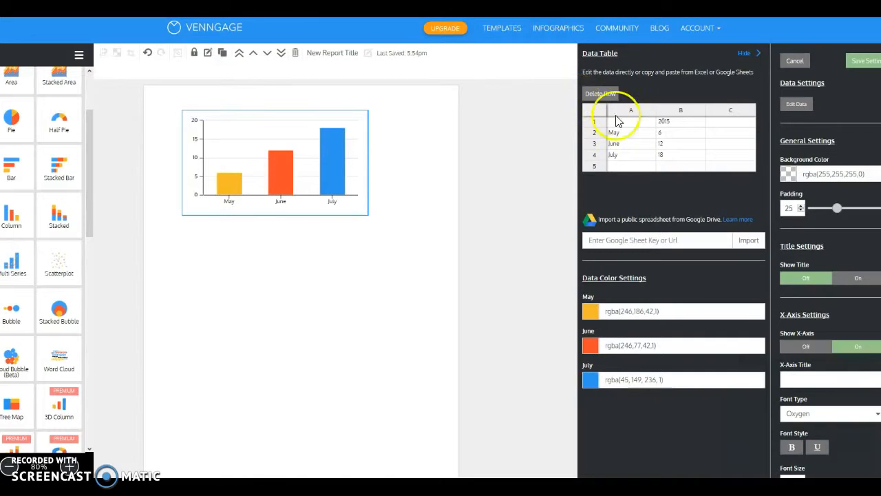
left_click(811, 101)
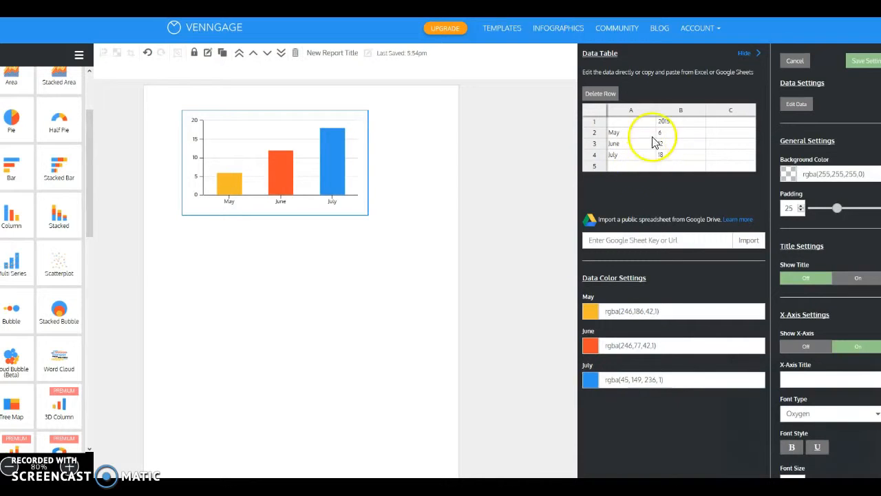
left_click(668, 121)
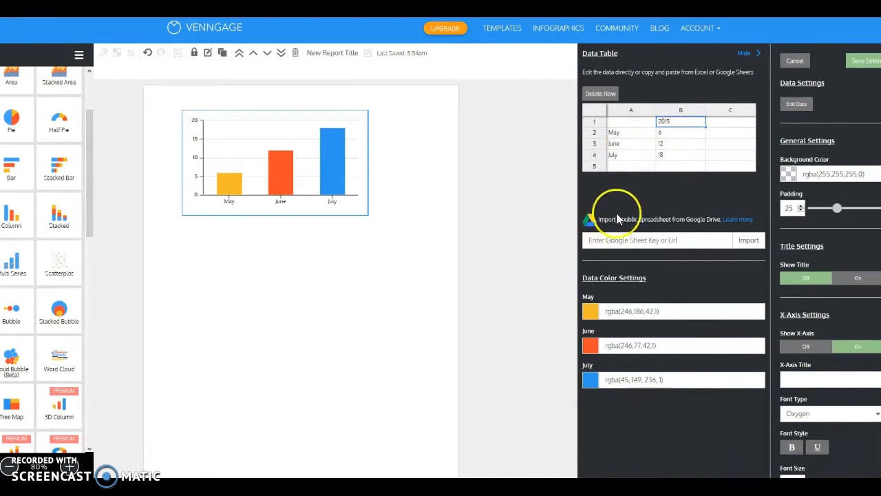
left_click(694, 245)
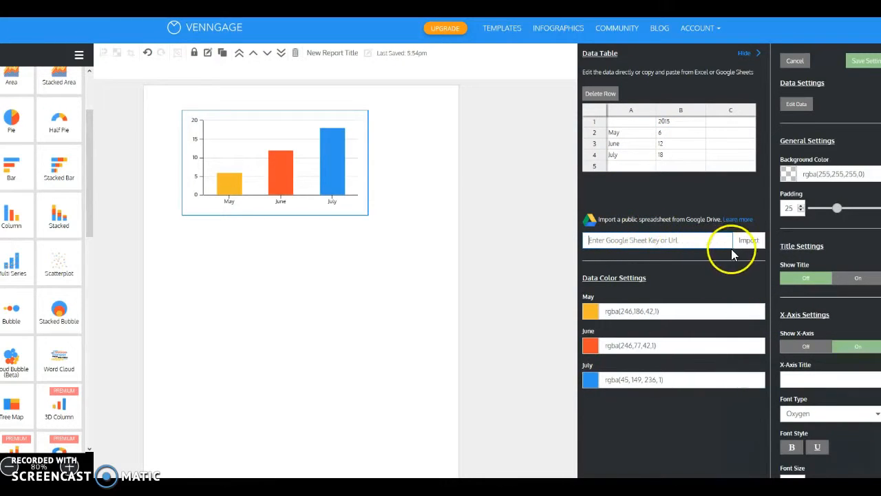
left_click(530, 256)
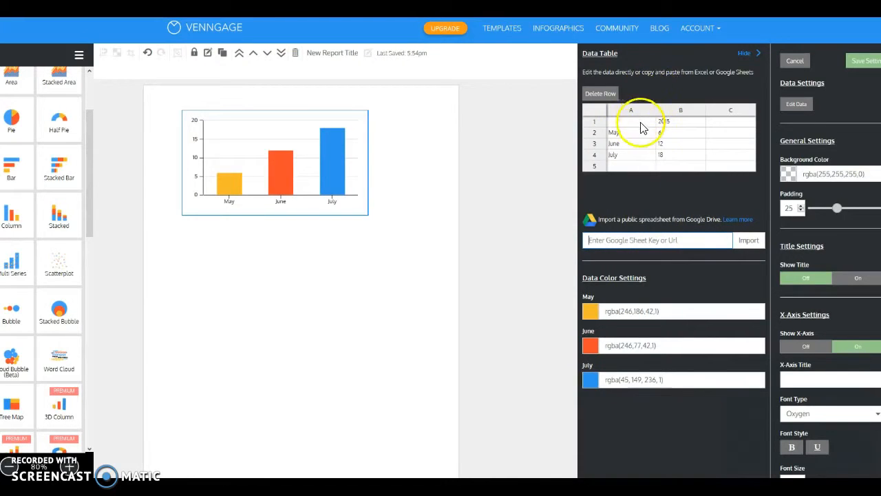
Rename the May row label in the chart's data table as Basic parachute
double_click(626, 132)
left_click(549, 123)
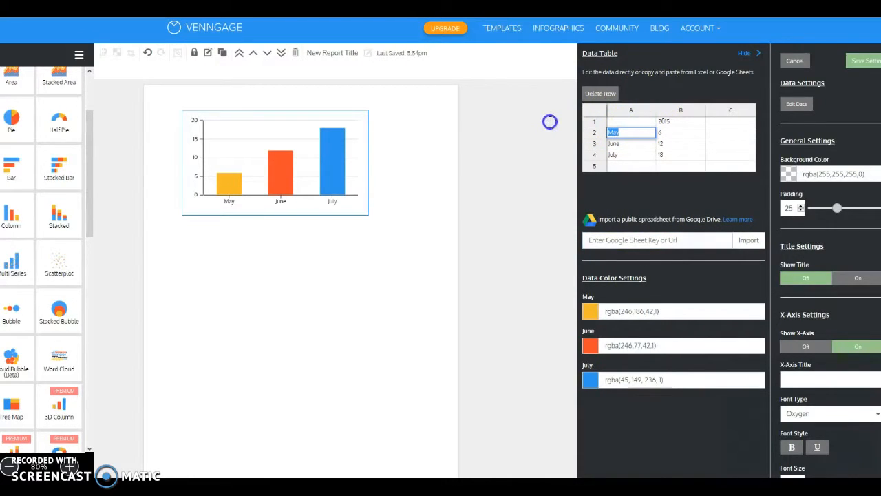
key("alt")
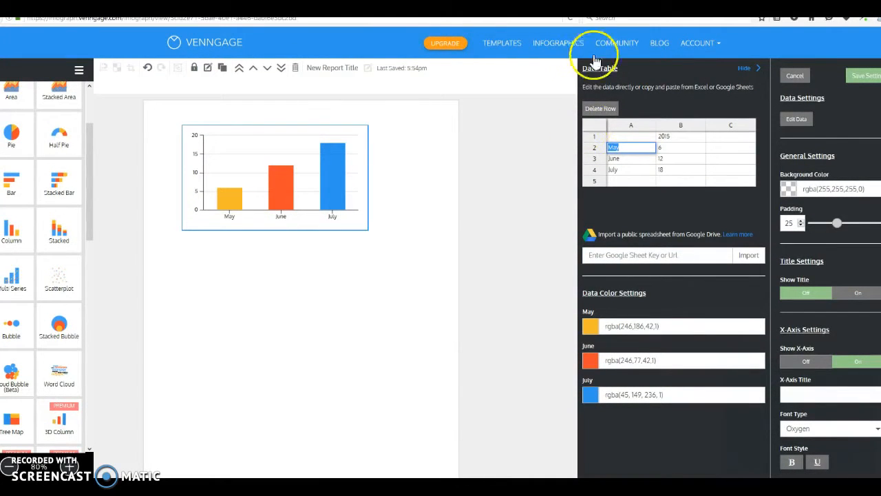
left_click_drag(622, 148, 607, 148)
key("BackSpace")
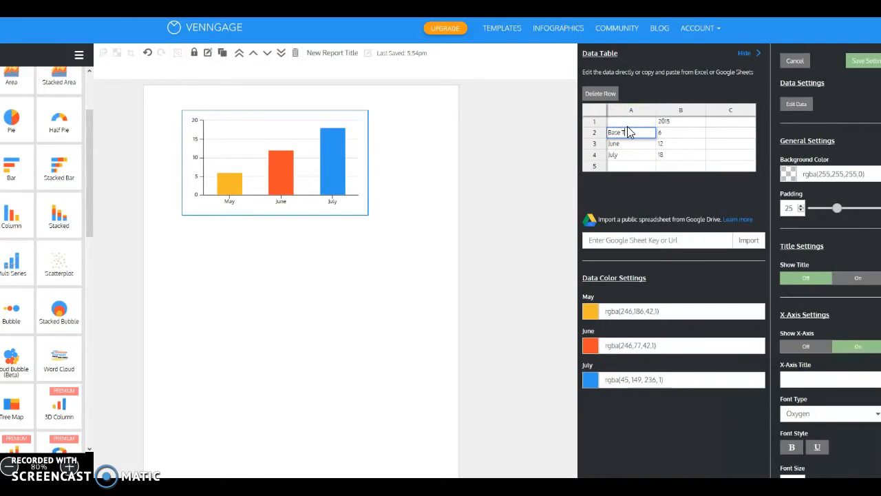
type("Base Test")
key("BackSpace")
type("ic parachute")
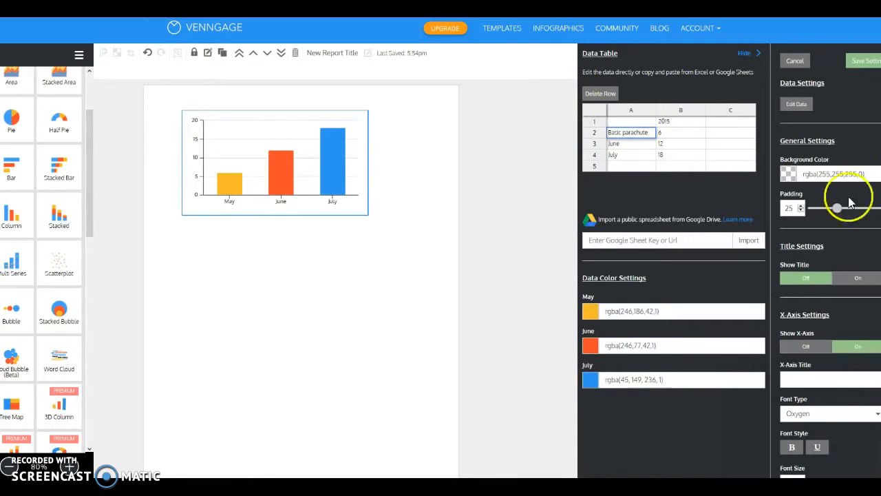
Clear the 2015 column heading and enter 4 seconds as the value for Basic parachute
left_click(675, 134)
left_click(694, 135)
double_click(693, 136)
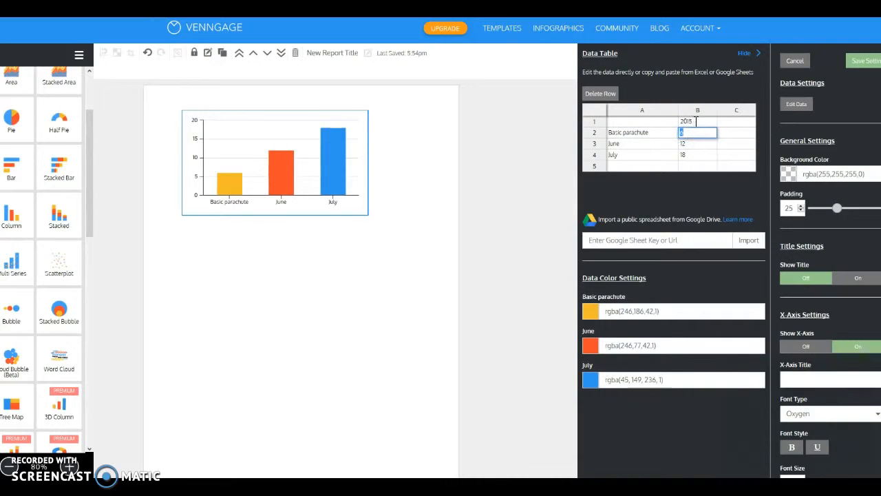
left_click(696, 123)
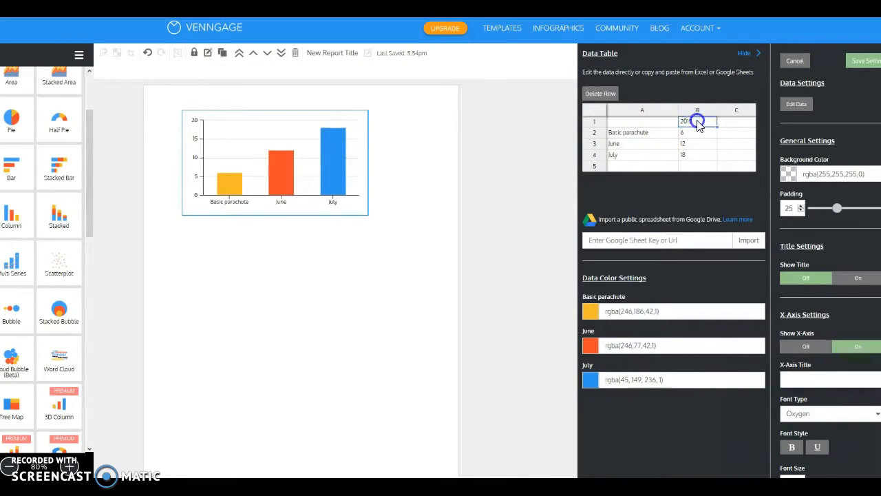
double_click(688, 121)
key("BackSpace")
left_click(696, 133)
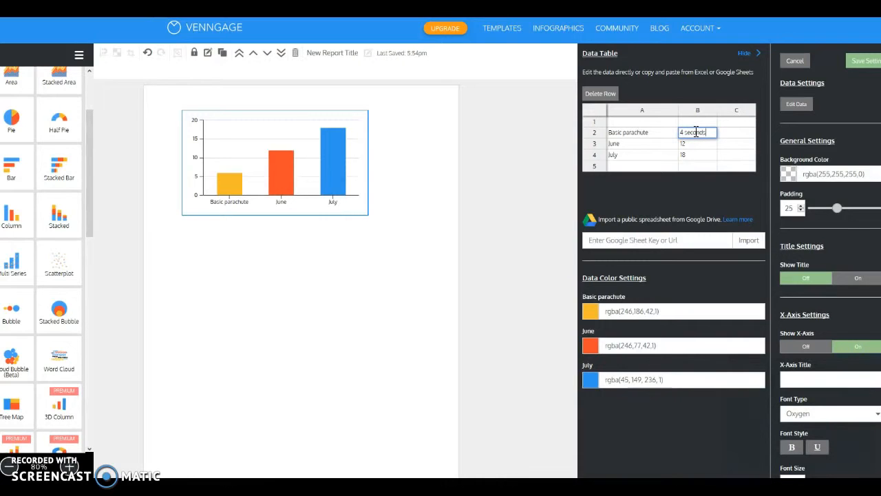
key("XF86AudioLowerVolume")
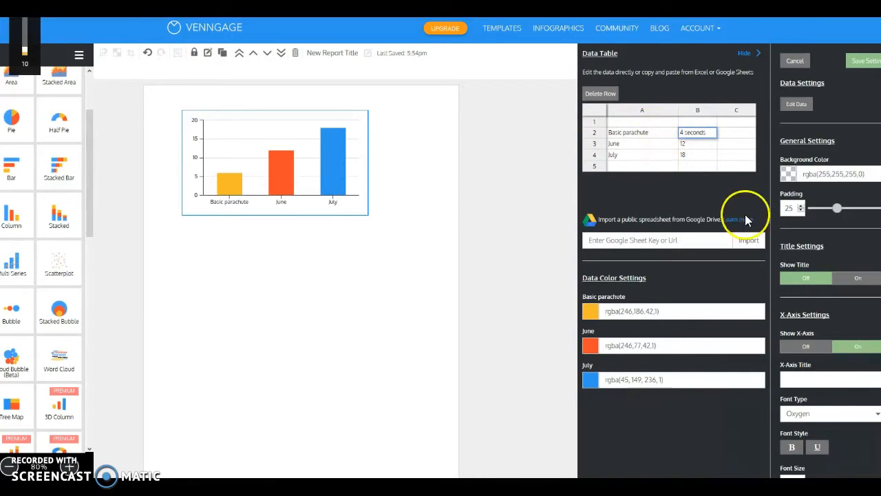
Rename the June row label in the chart's data table as Design 1
left_click(633, 145)
double_click(633, 143)
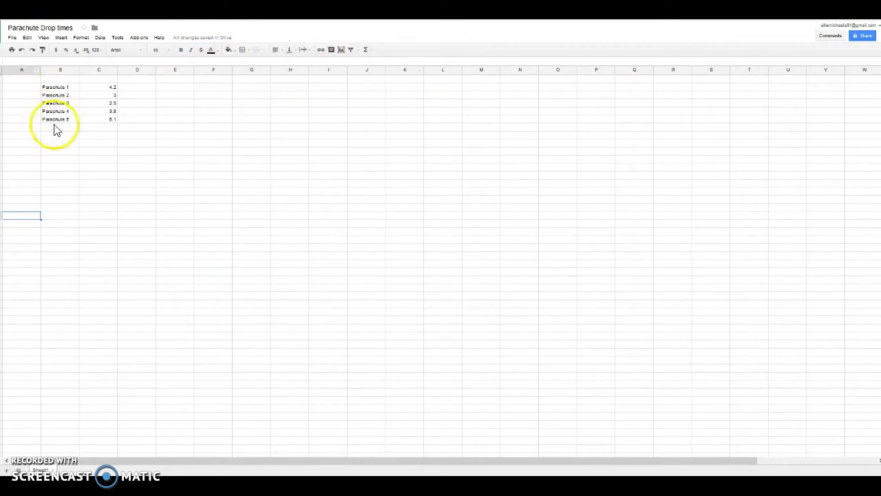
Create a view-only shareable link for the Parachute Drop times sheet in Google Sheets, and return to Venngage's spreadsheet import
left_click(870, 37)
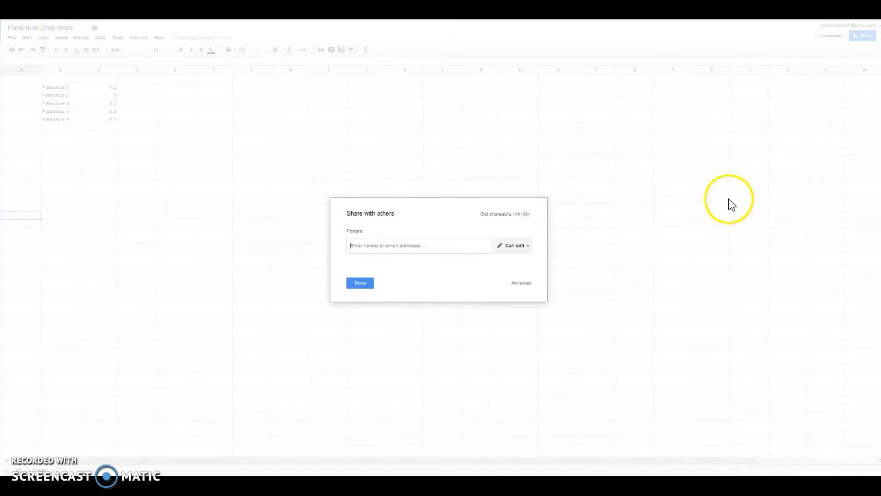
left_click(525, 215)
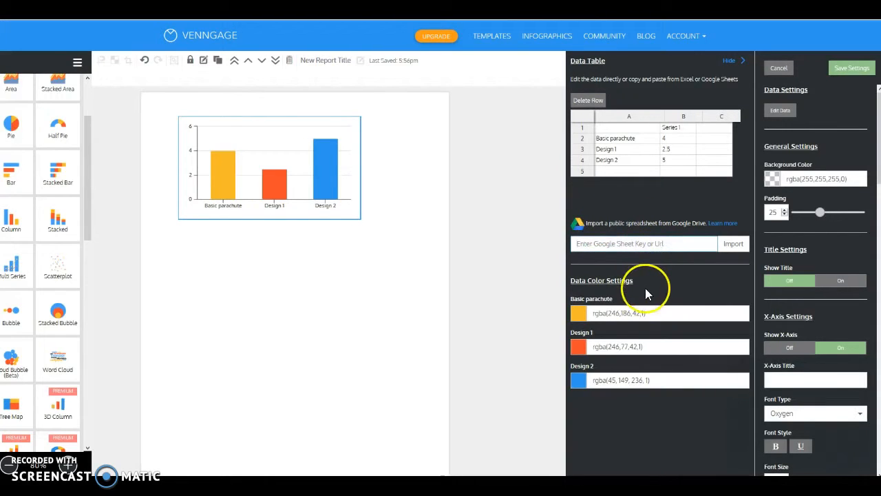
left_click(735, 245)
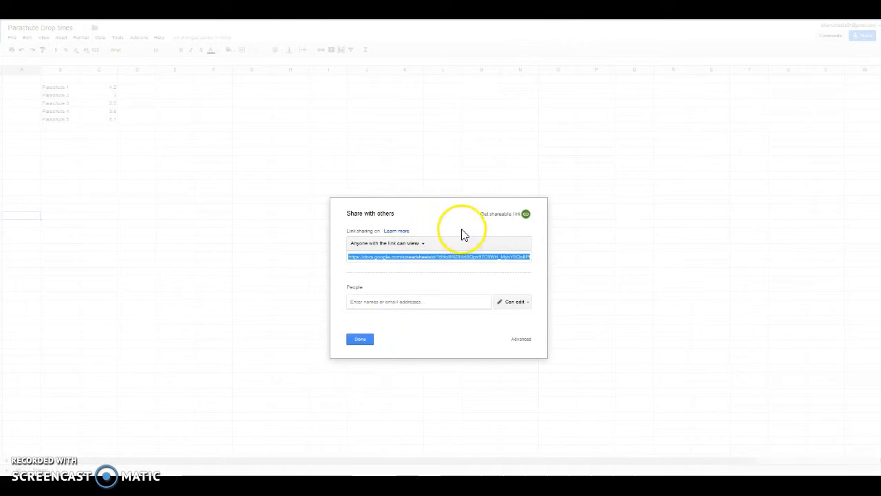
Review the permission choices for invited people in Google Sheets and close the sharing settings
left_click(530, 304)
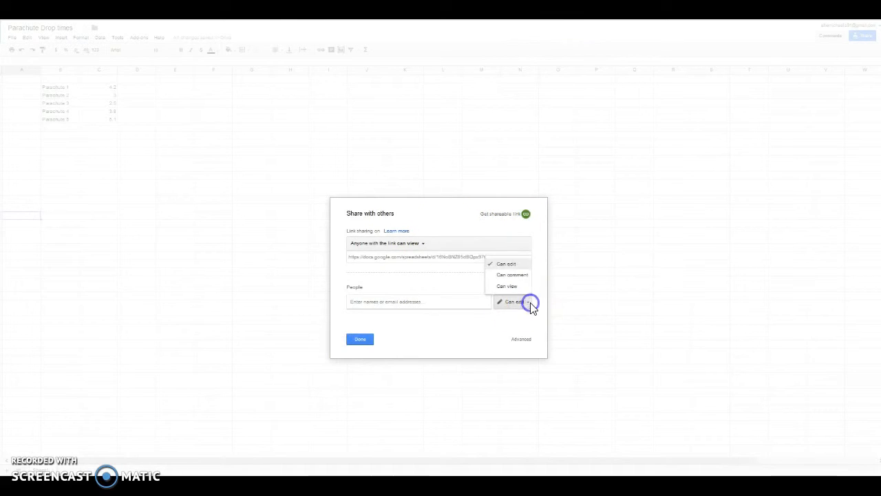
left_click(530, 304)
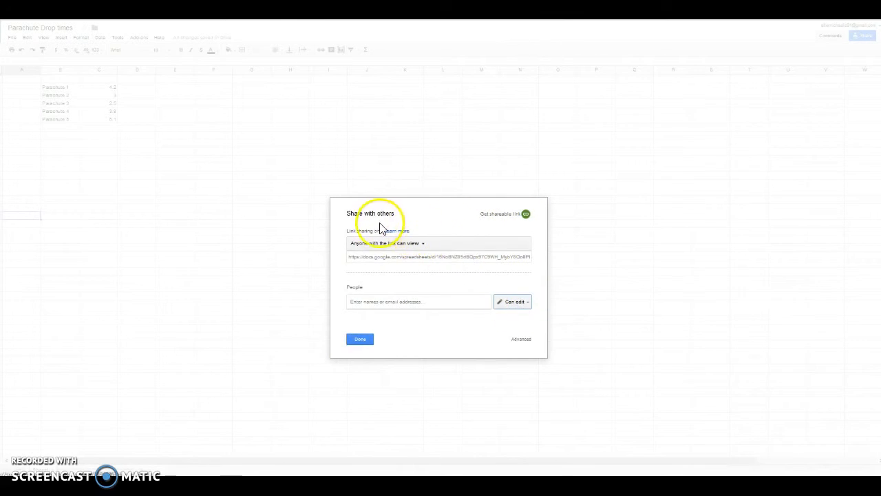
left_click(359, 339)
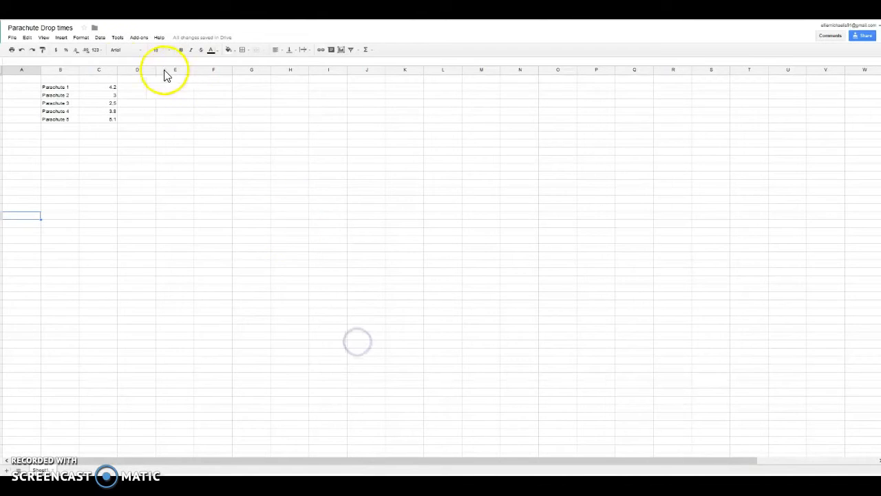
Publish the entire Parachute Drop times document to the web as a web page
left_click(13, 39)
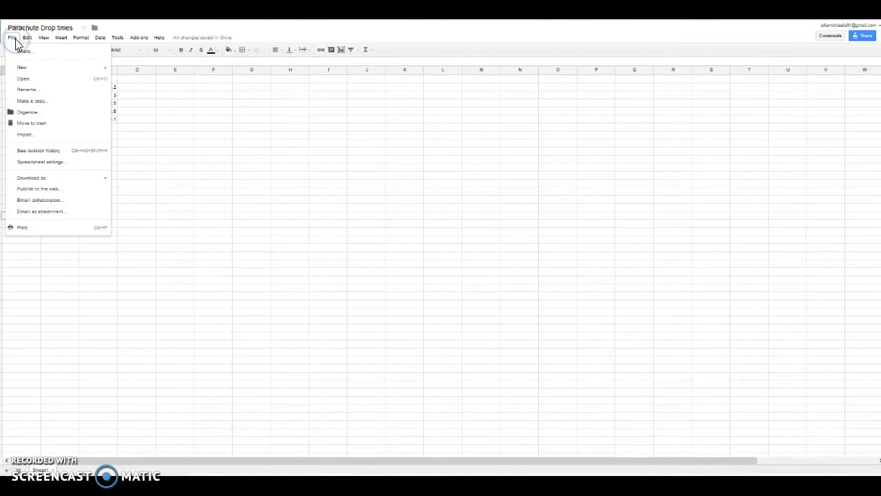
left_click(51, 190)
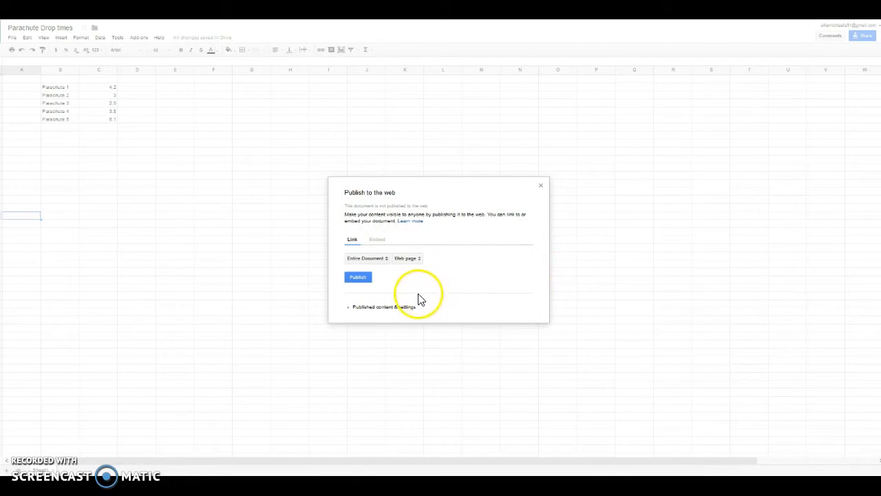
left_click(359, 275)
left_click(441, 210)
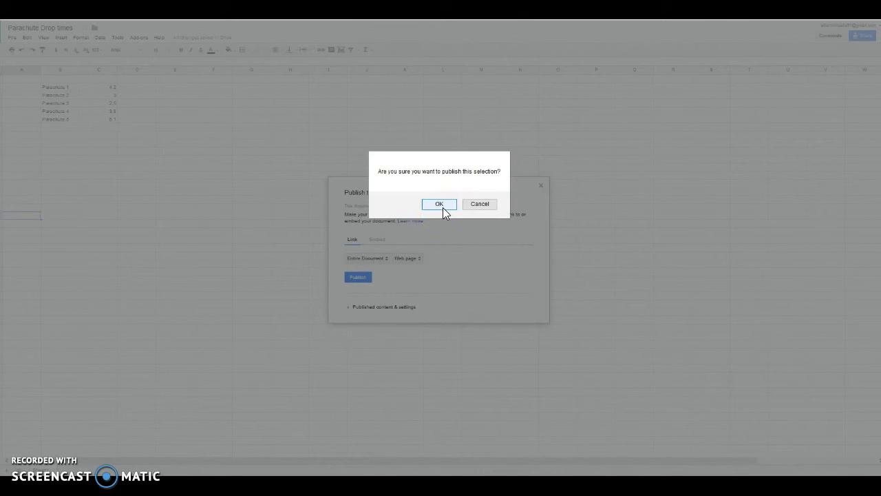
left_click(443, 207)
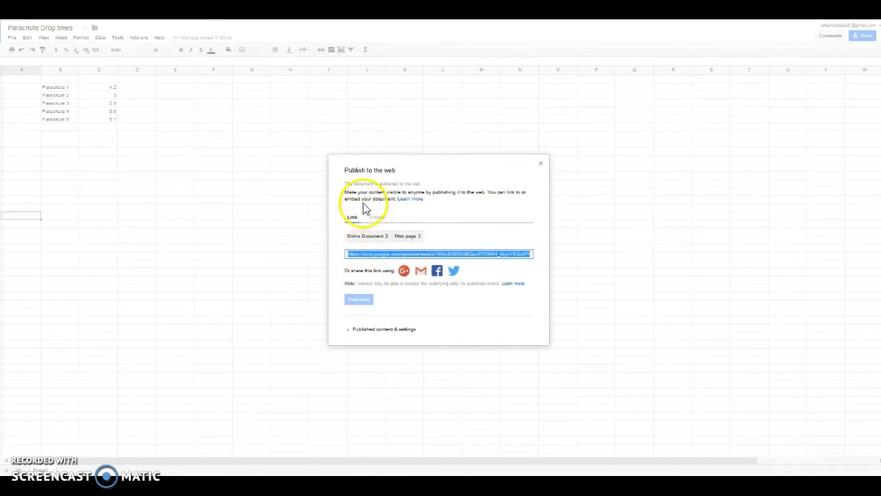
Copy the published sheet's link, switch to Venngage, and import the spreadsheet from that link into the chart's data table
left_click(385, 256)
key("ctrl+Tab")
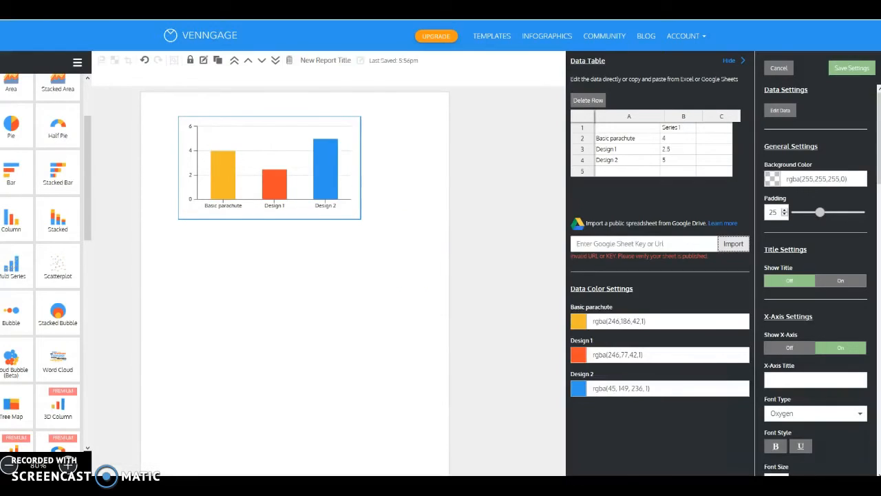
left_click(626, 244)
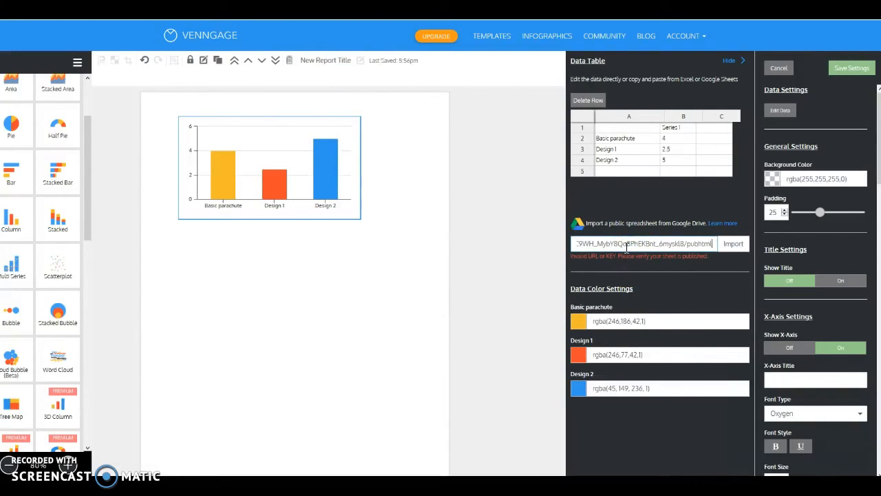
left_click(734, 244)
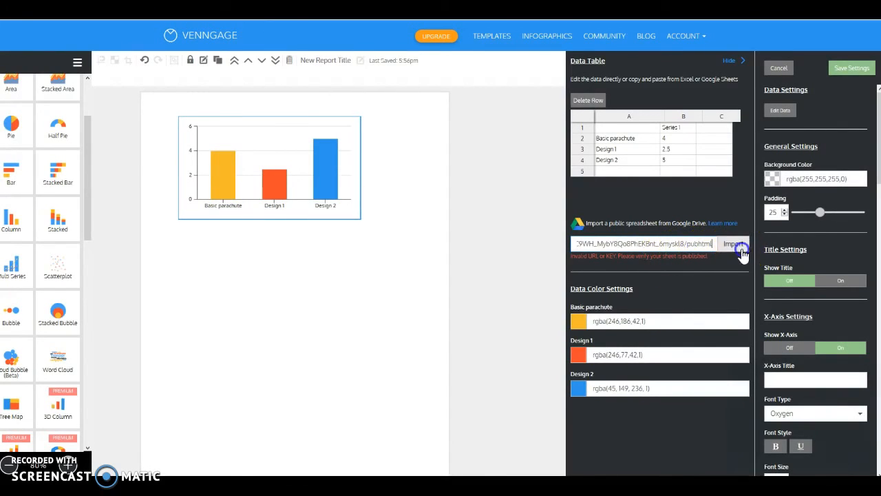